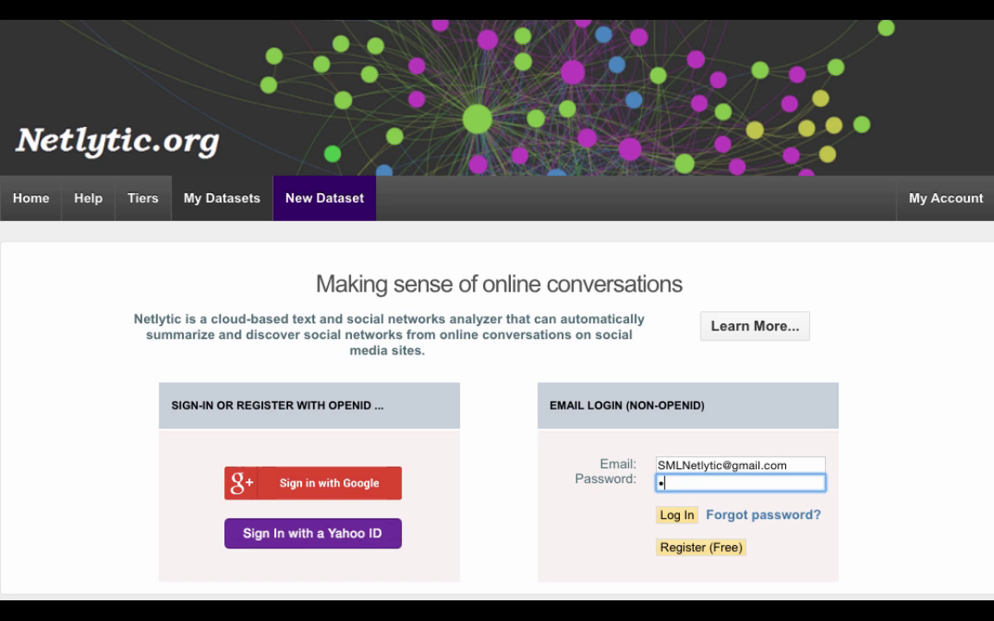
# Step: Log in to Netlytic with the account password and go to the New Dataset page
pyautogui.write('•••••')
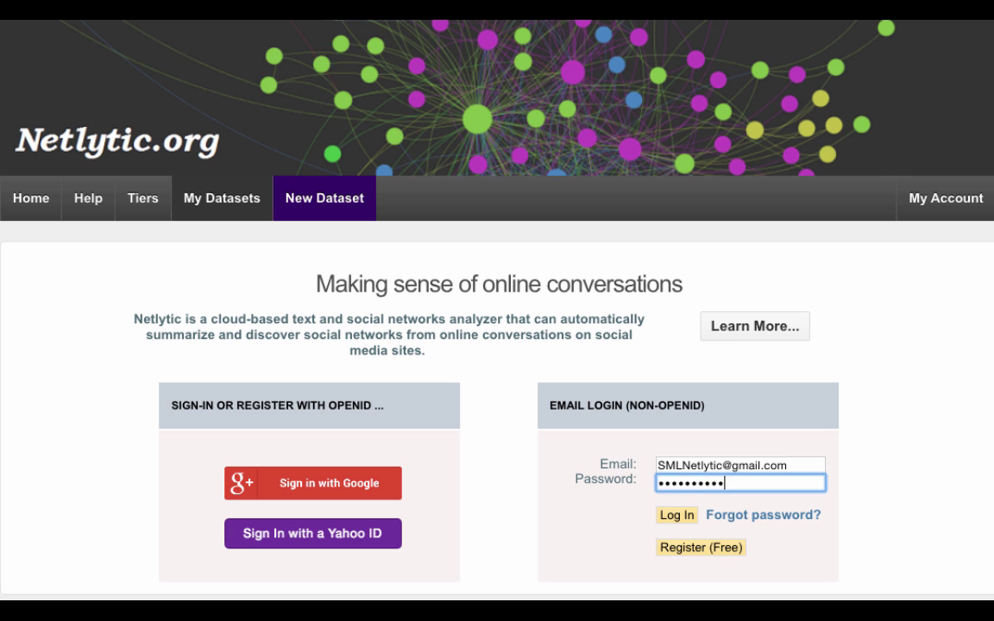
pyautogui.click(676, 515)
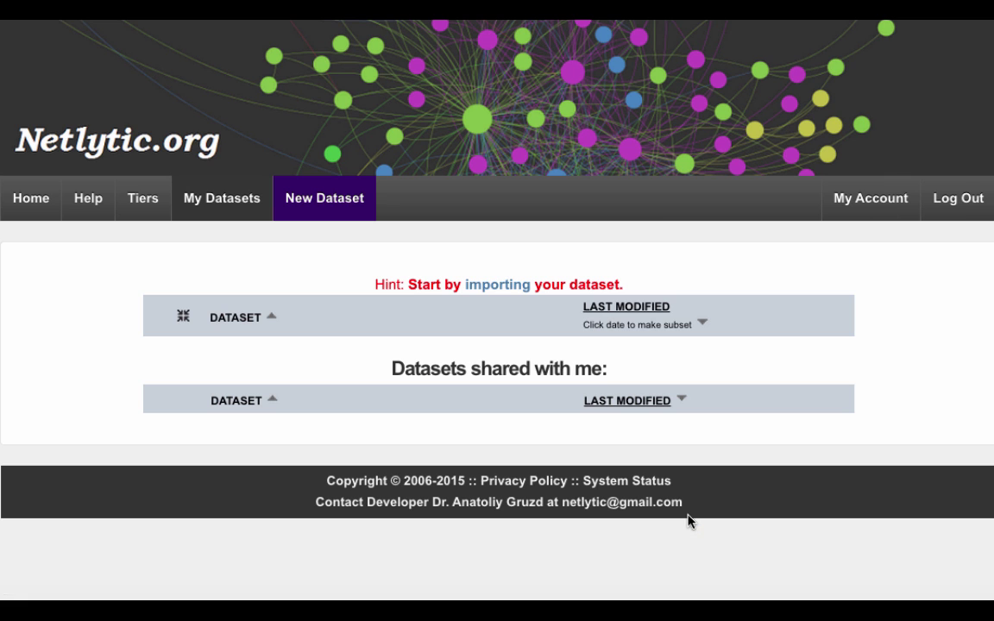
pyautogui.click(332, 206)
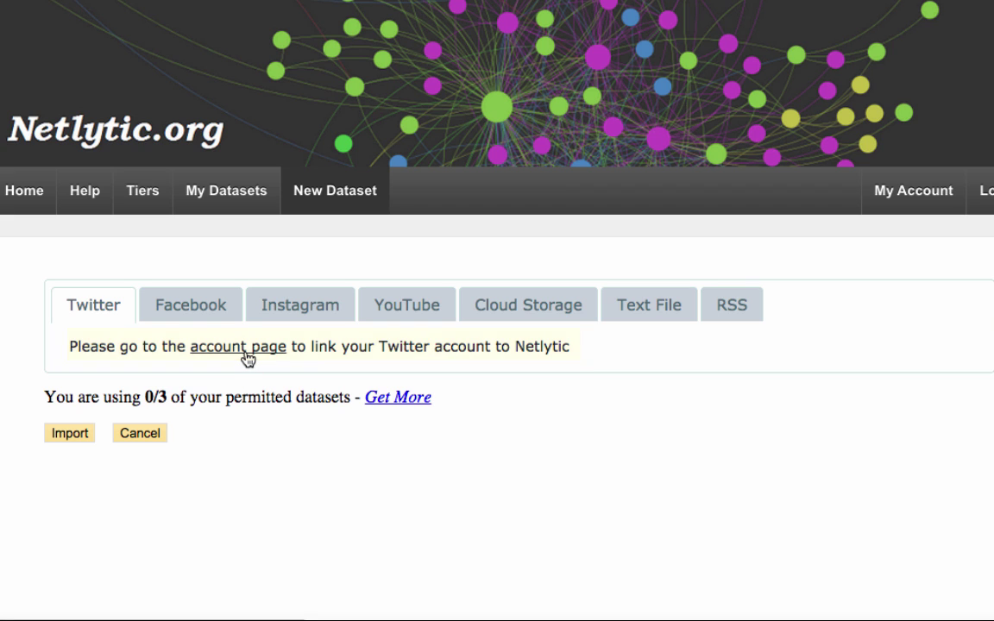
pyautogui.click(248, 359)
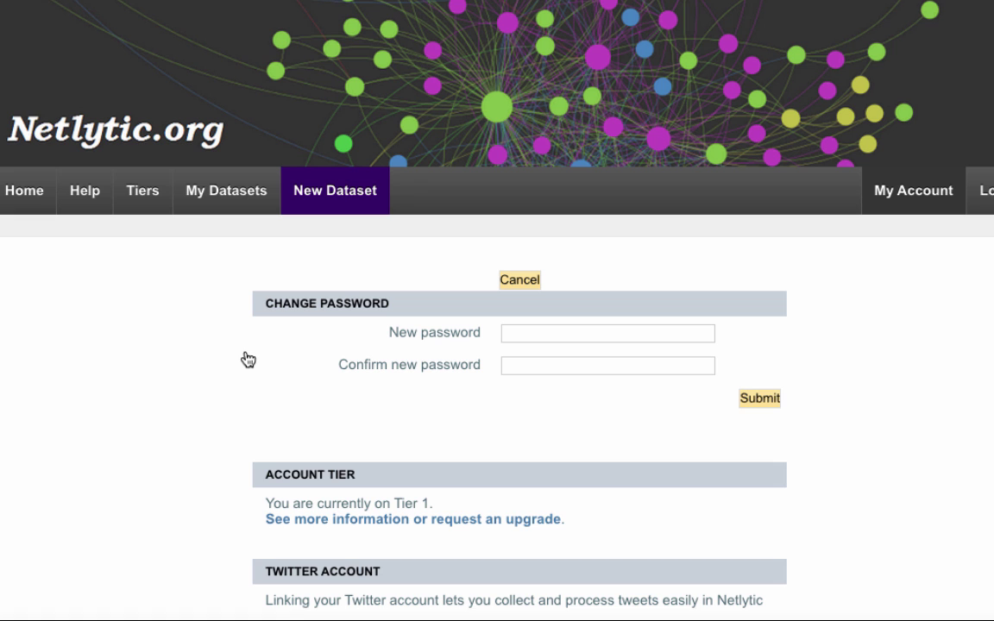
pyautogui.scroll(-3, 248, 358)
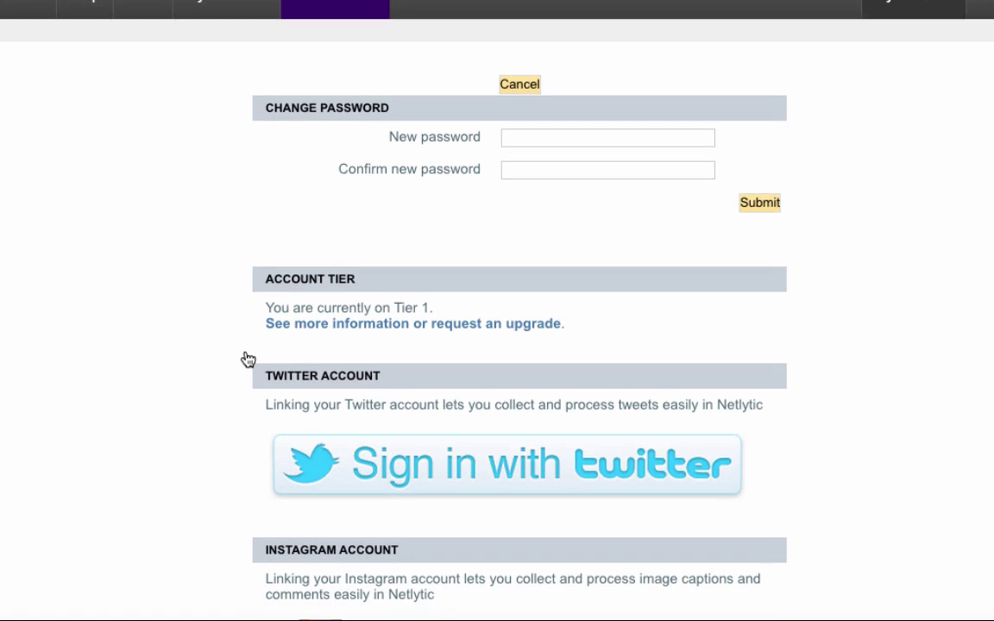
pyautogui.scroll(-1, 248, 359)
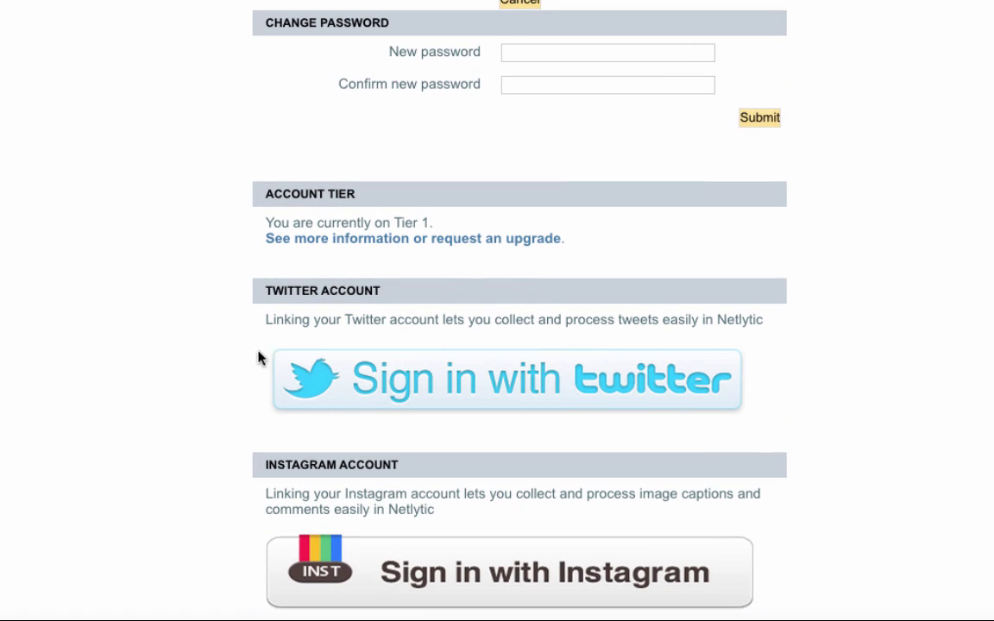
# Step: Sign in with the Twitter account's username and password and authorize the Netlytic app
pyautogui.click(350, 385)
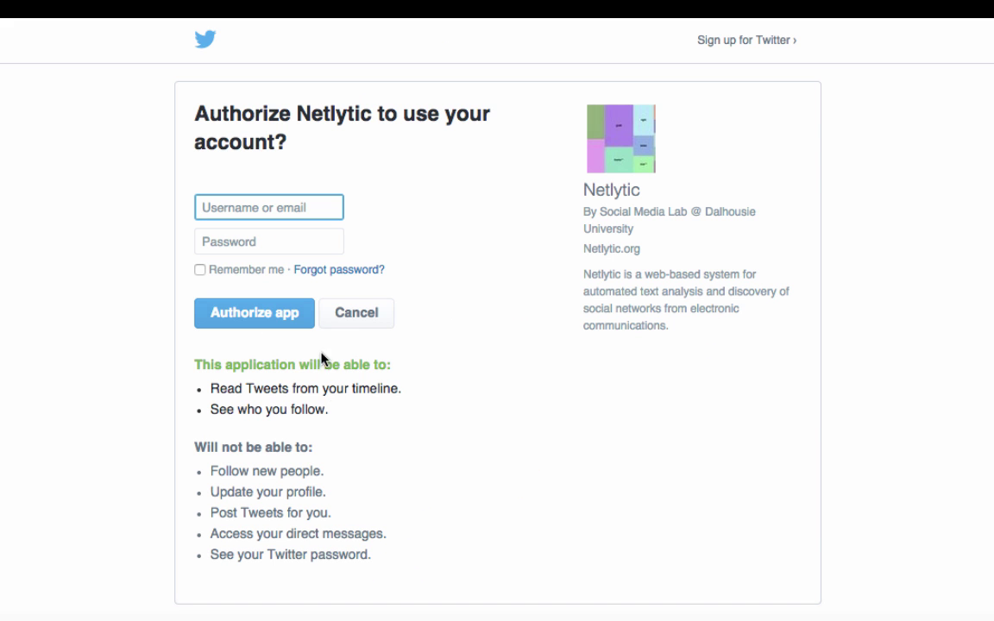
pyautogui.write('@N')
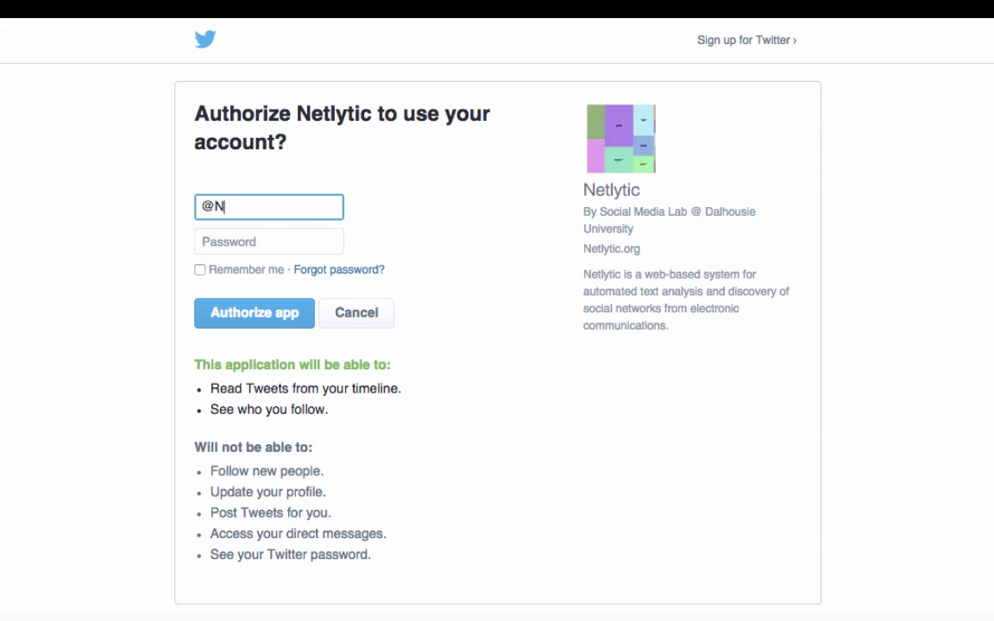
pyautogui.write('etlytic')
pyautogui.click(255, 245)
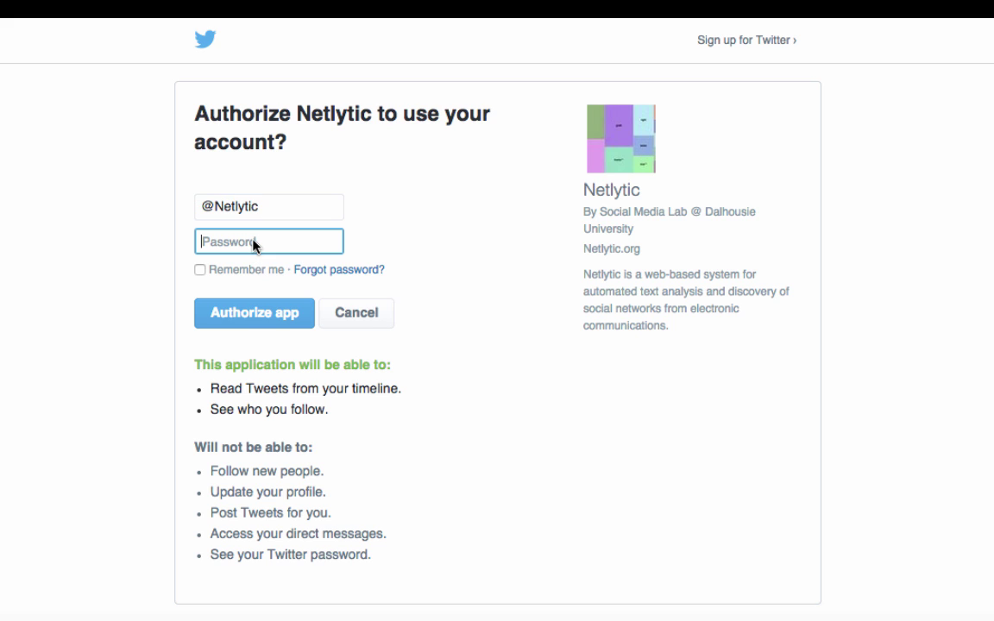
pyautogui.press('super+v')
pyautogui.click(257, 316)
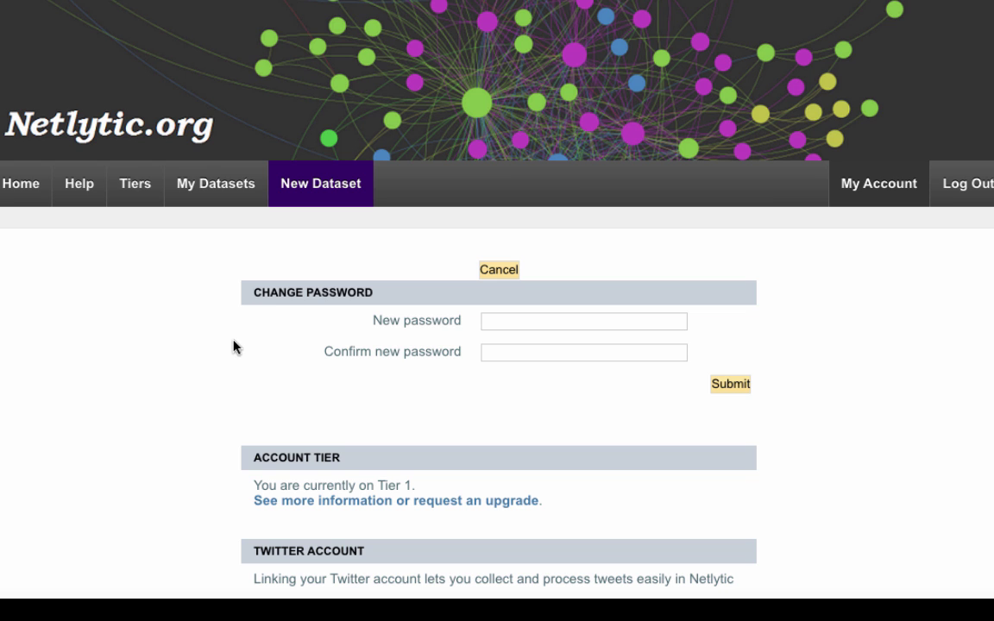
# Step: Reopen the New Dataset form and confirm it shows the Twitter account as linked
pyautogui.click(299, 184)
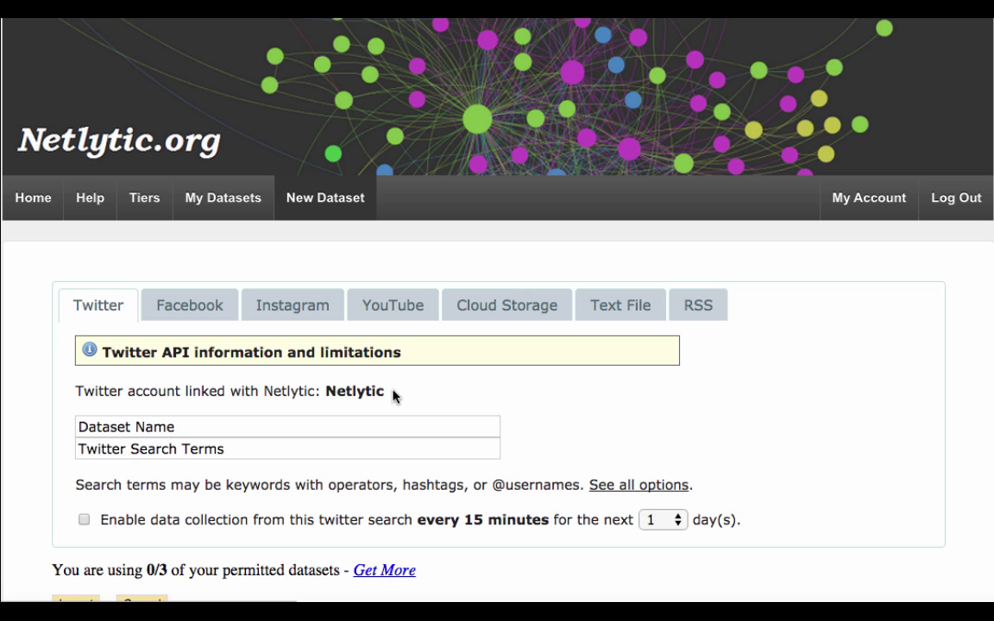
pyautogui.moveTo(392, 395); pyautogui.dragTo(77, 394)
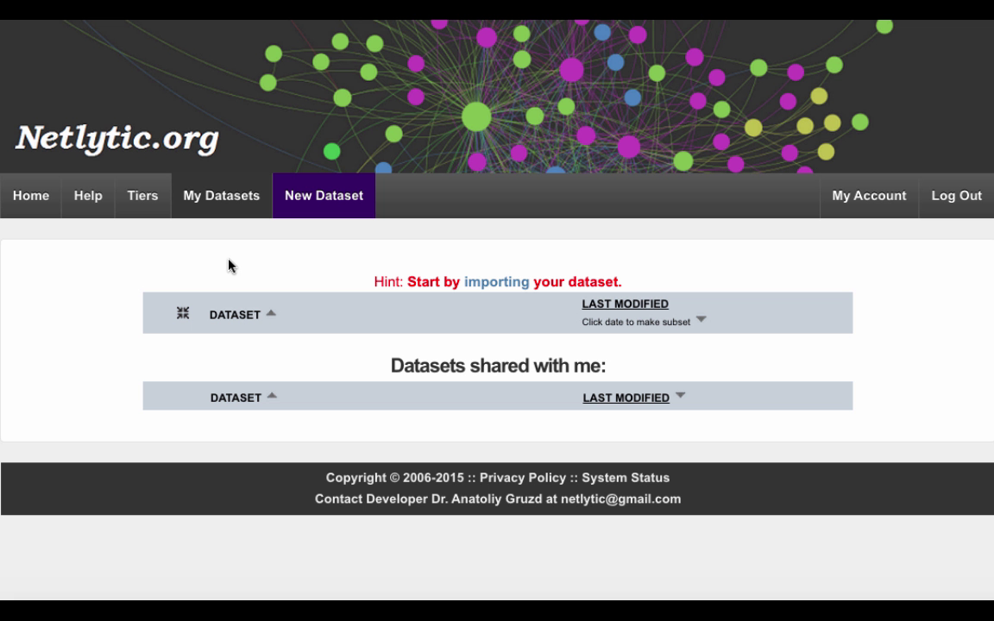
pyautogui.click(320, 215)
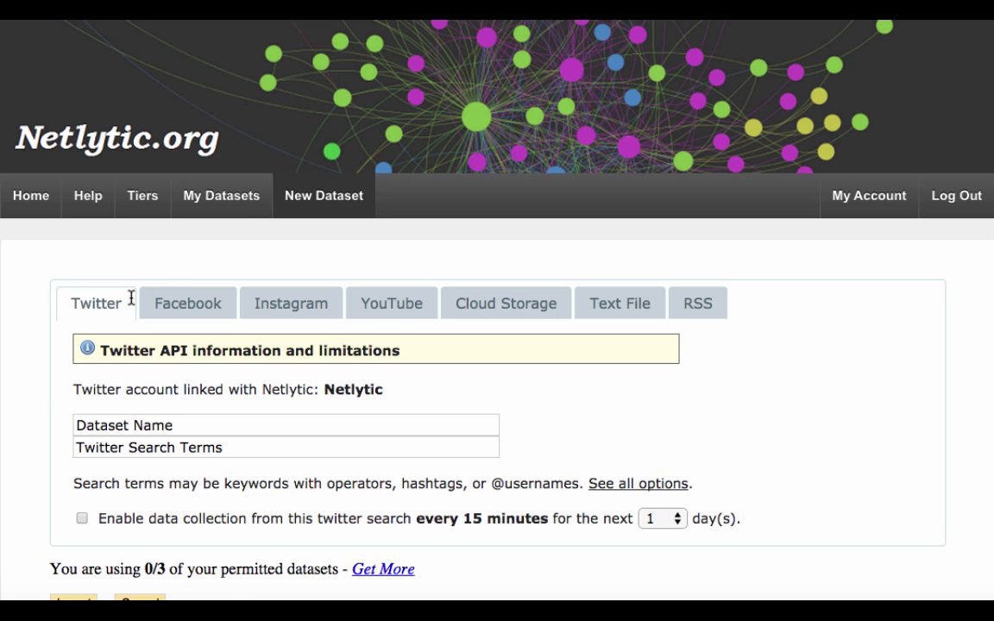
# Step: Type 'TEST 123' as a sample dataset name, then clear it again
pyautogui.click(167, 423)
pyautogui.write('TEST 123')
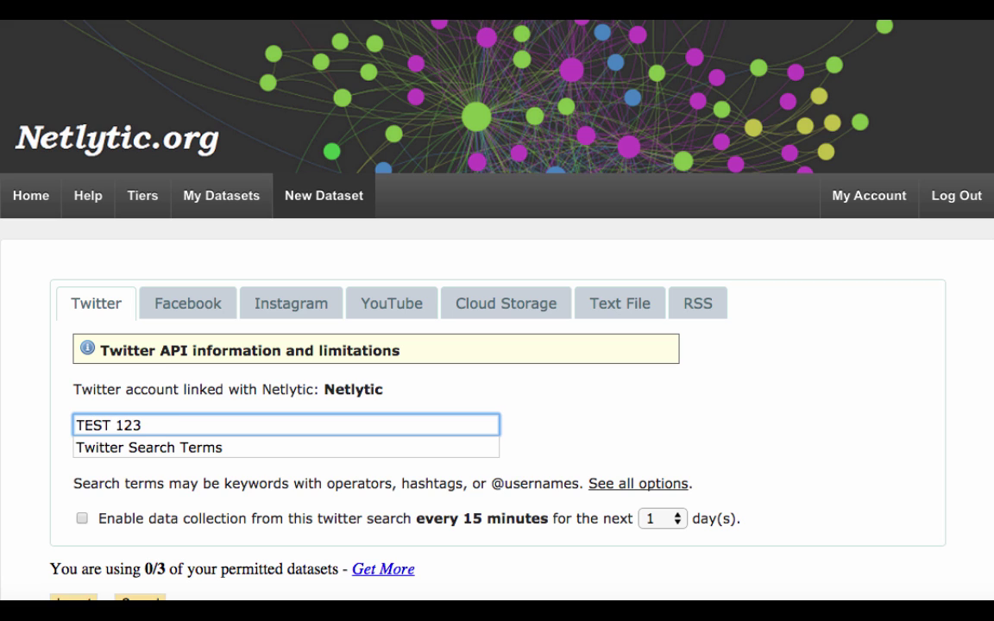
pyautogui.press('super+a')
pyautogui.press('BackSpace')
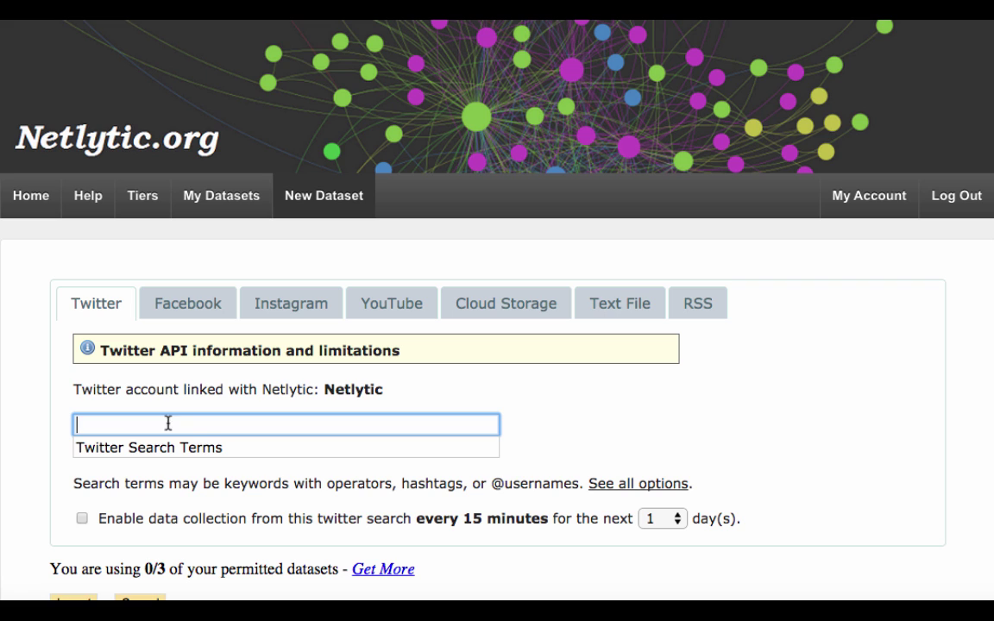
# Step: Read through the refine-search section of Twitter's 'Using advanced search' help article
pyautogui.click(220, 449)
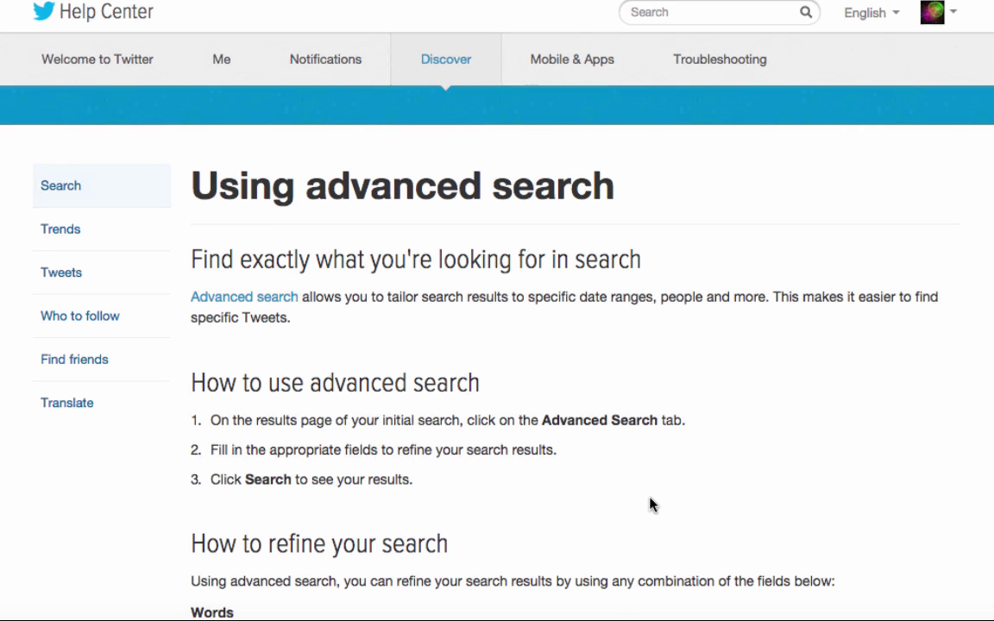
pyautogui.scroll(-5, 653, 505)
pyautogui.scroll(-3, 652, 505)
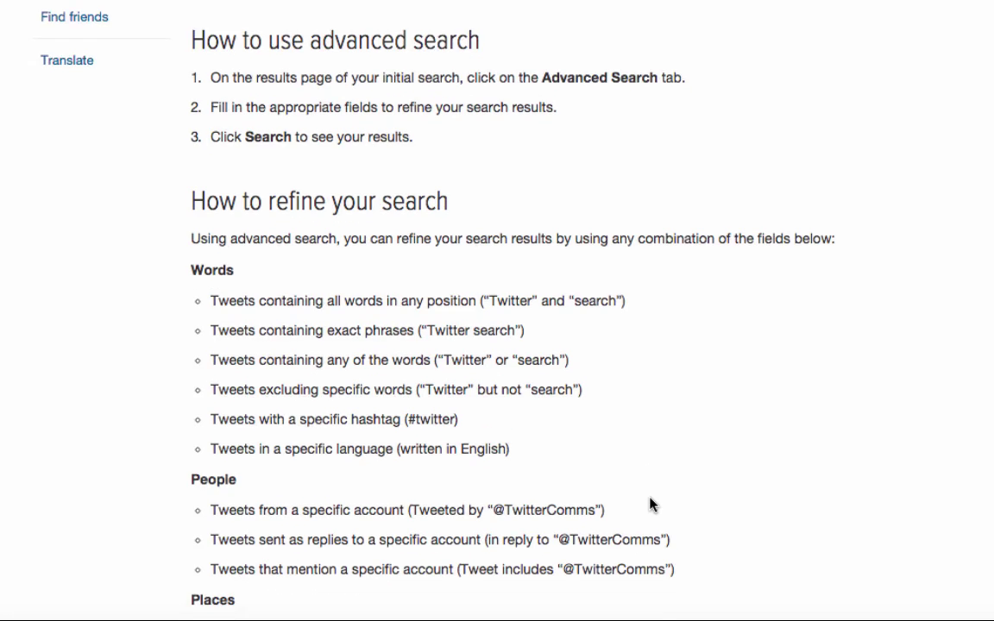
pyautogui.scroll(7, 653, 504)
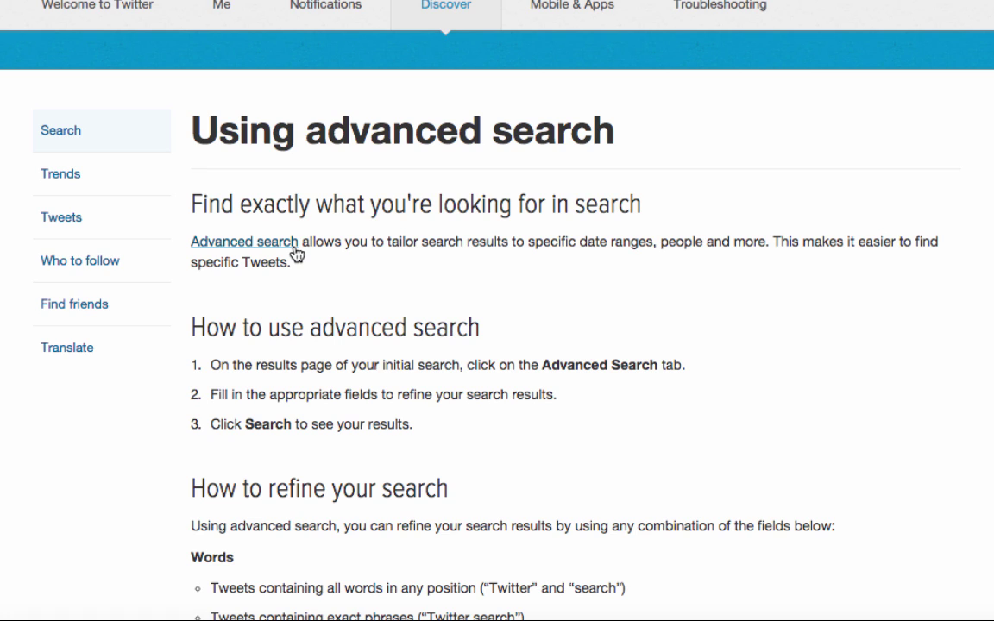
# Step: Go from the help article to Twitter's Advanced Search form and scroll down it
pyautogui.click(293, 245)
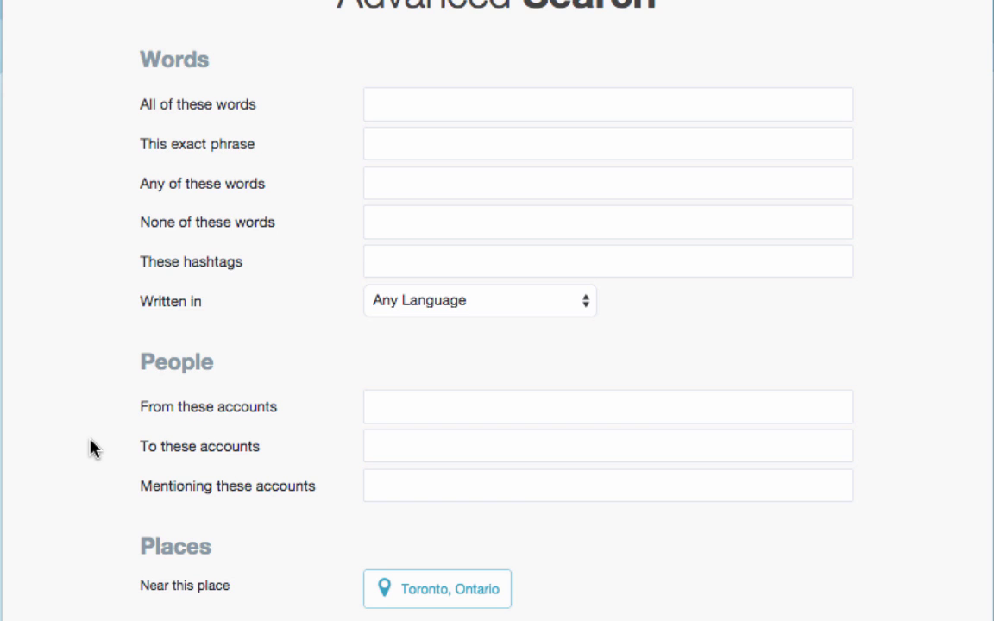
pyautogui.scroll(-5, 90, 447)
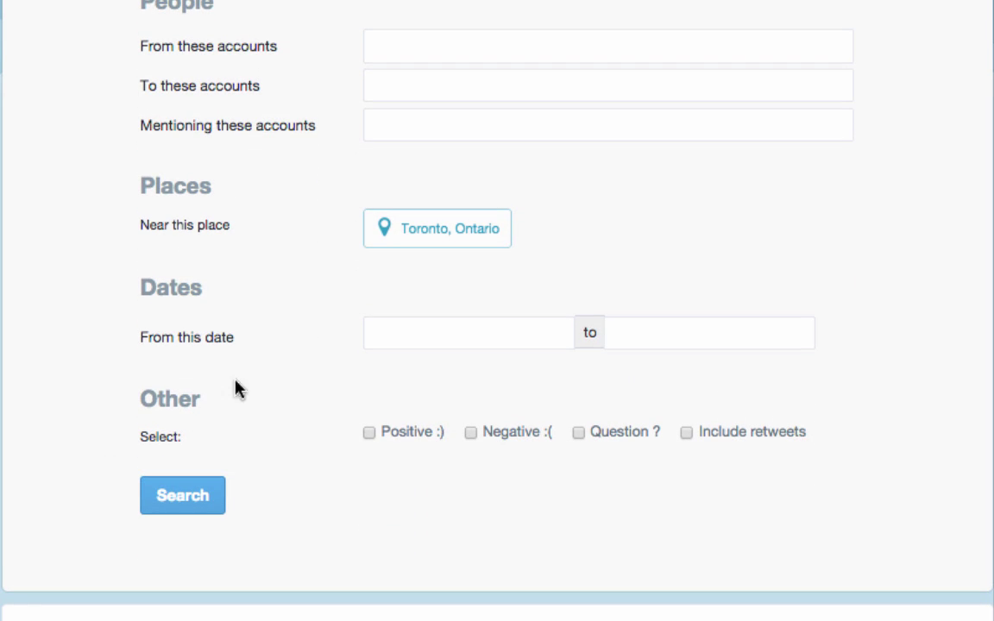
# Step: Check the place filter, still set to Toronto, Ontario, and the start-date option
pyautogui.click(400, 250)
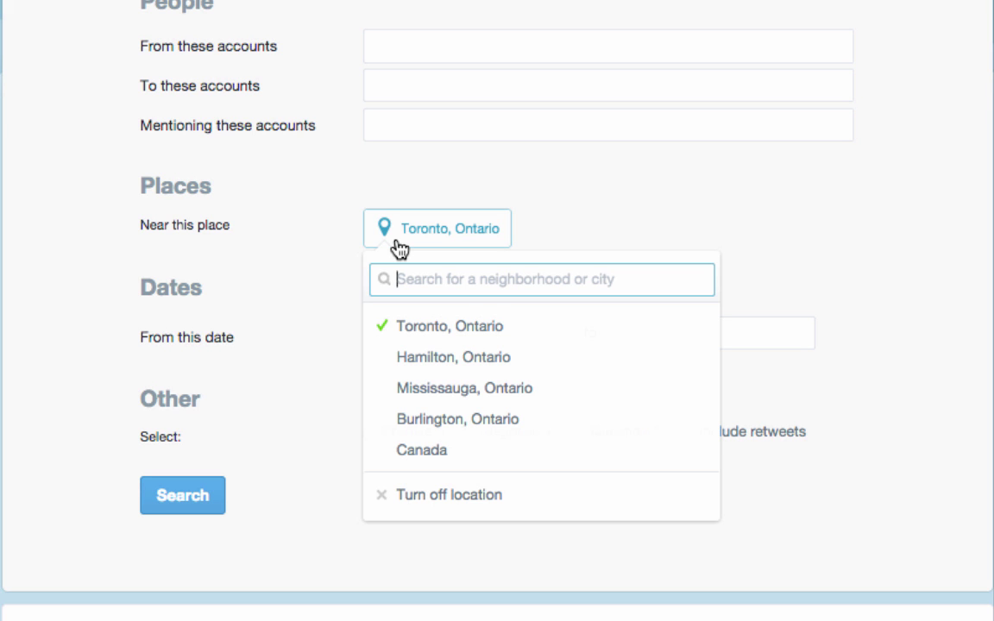
pyautogui.click(399, 249)
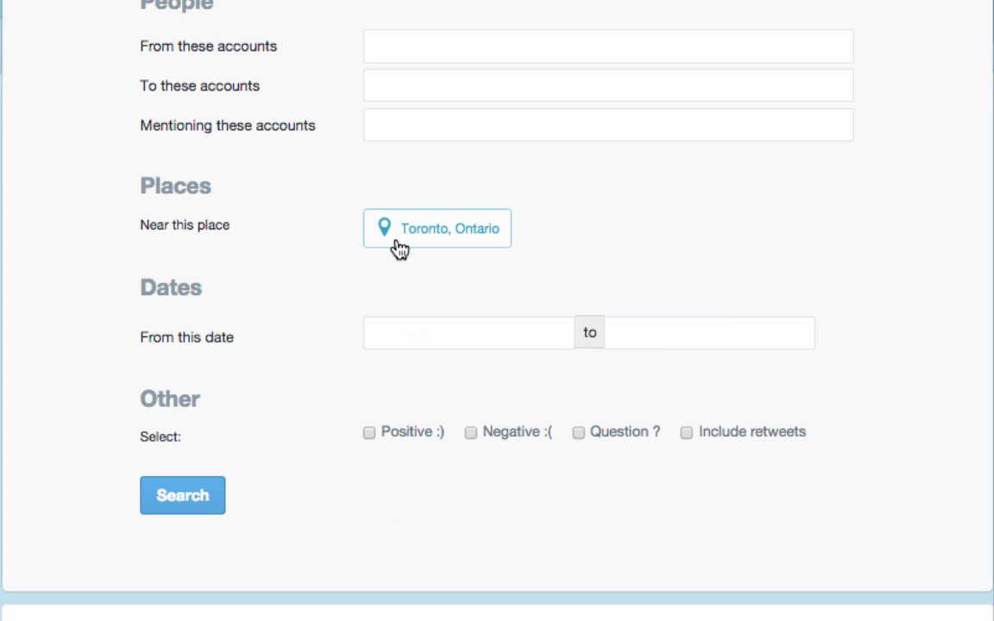
pyautogui.click(417, 339)
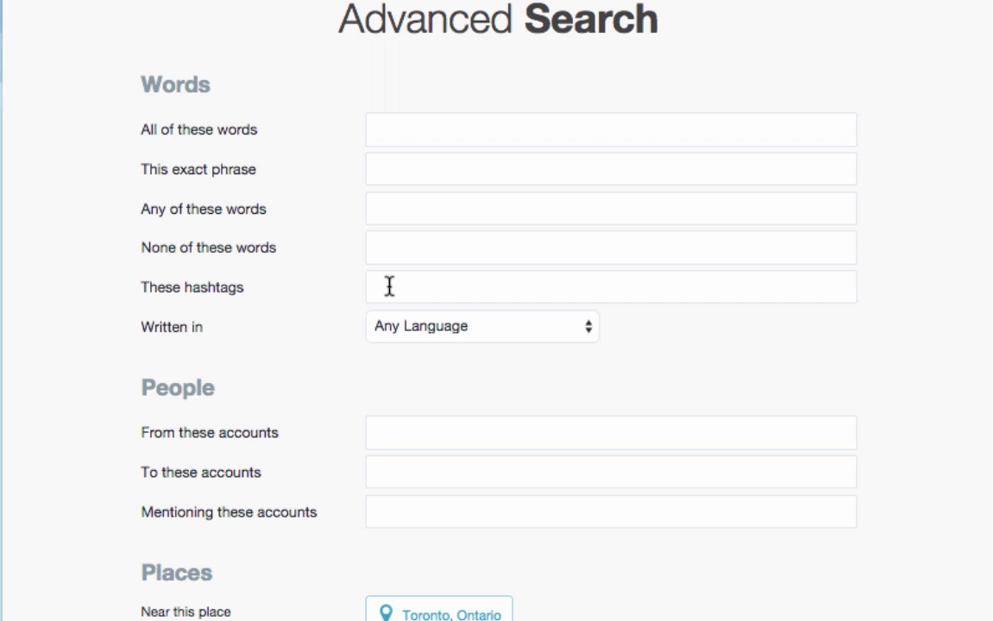
pyautogui.click(388, 284)
pyautogui.write('#')
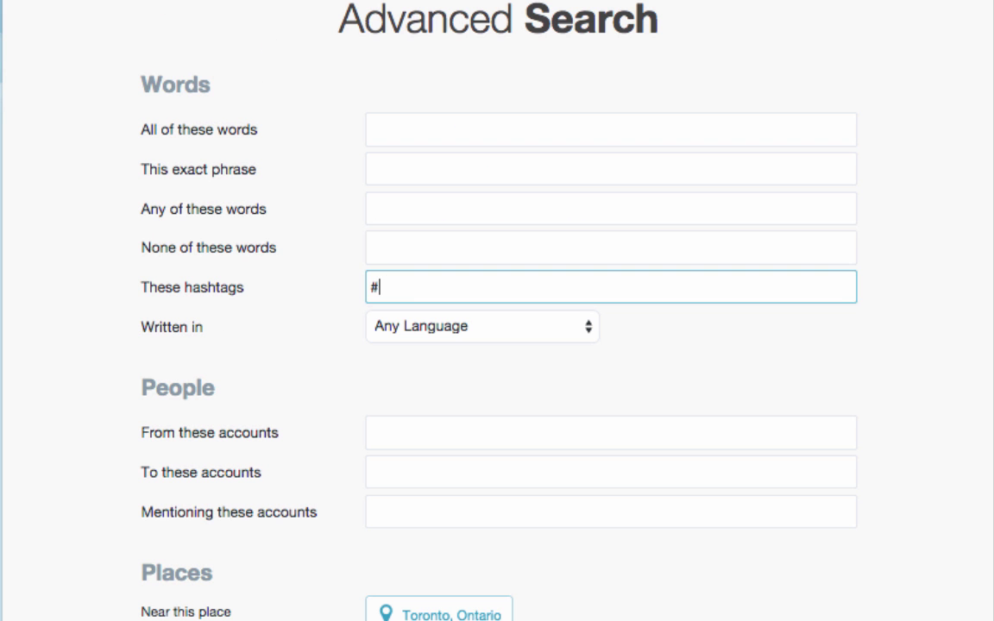
pyautogui.write('TO2015')
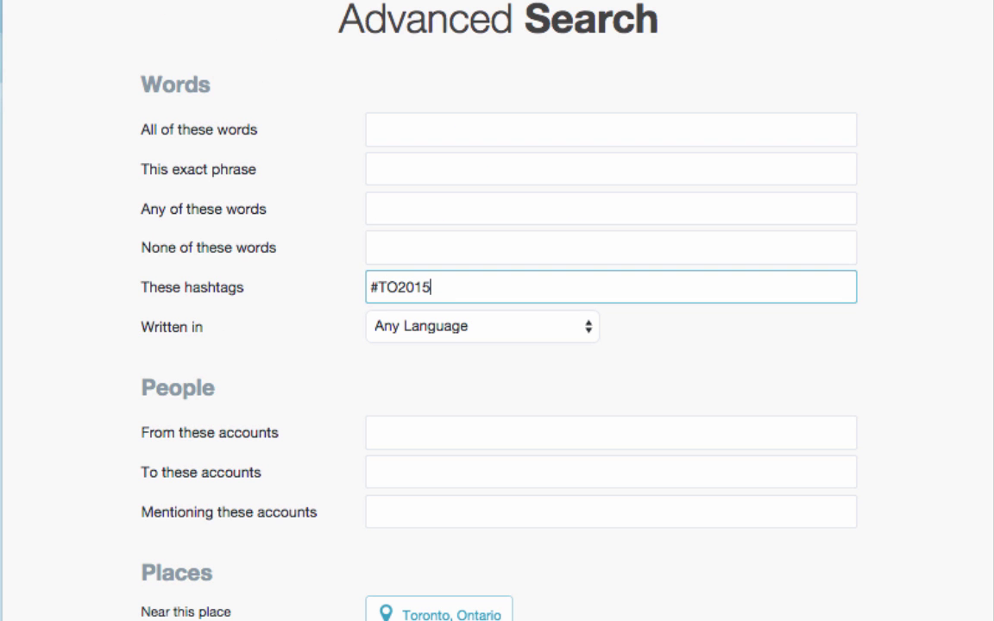
pyautogui.click(411, 326)
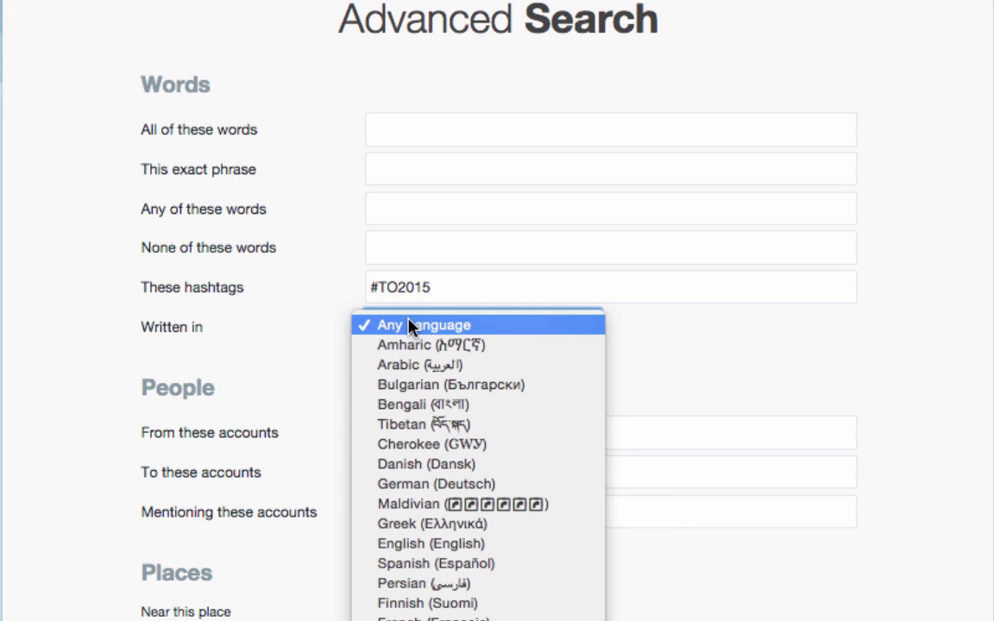
pyautogui.click(414, 543)
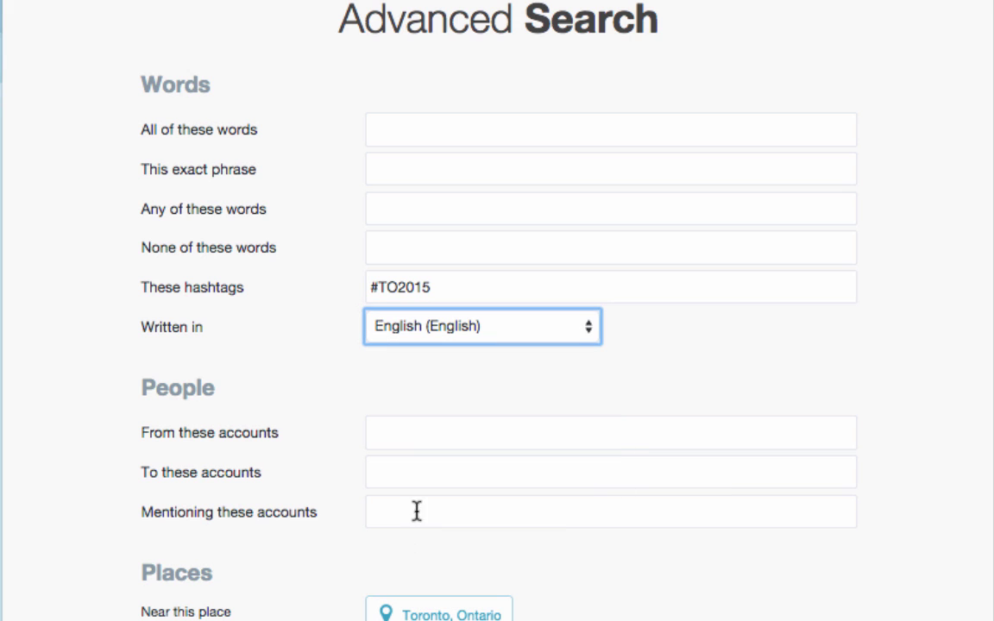
pyautogui.click(404, 513)
pyautogui.write('@T')
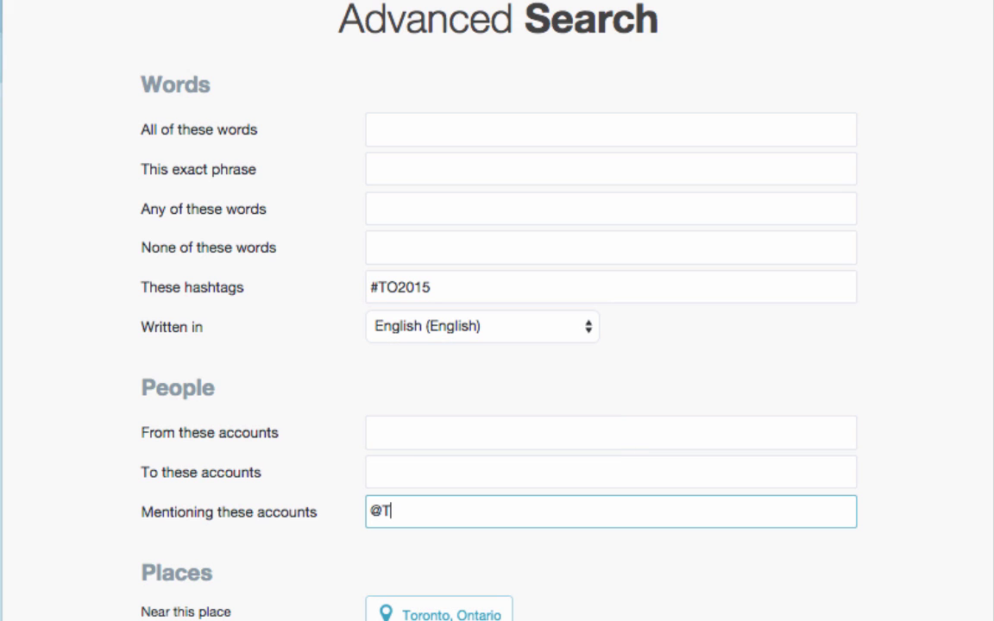
pyautogui.write('O2015')
# Step: Remove the Toronto, Ontario location restriction and run the search
pyautogui.scroll(-3, 420, 500)
pyautogui.click(421, 501)
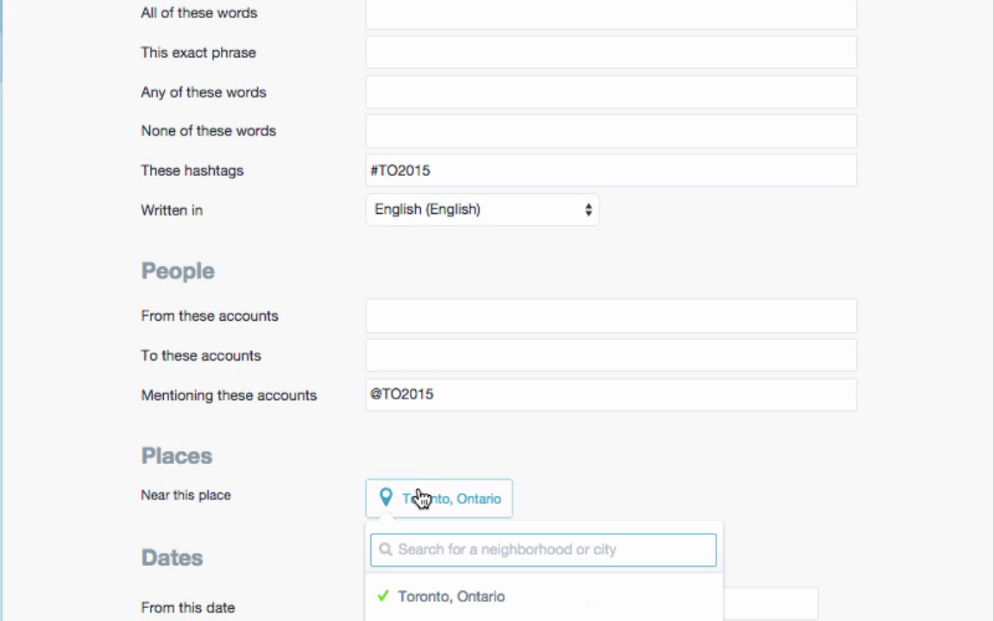
pyautogui.scroll(-5, 418, 496)
pyautogui.click(417, 535)
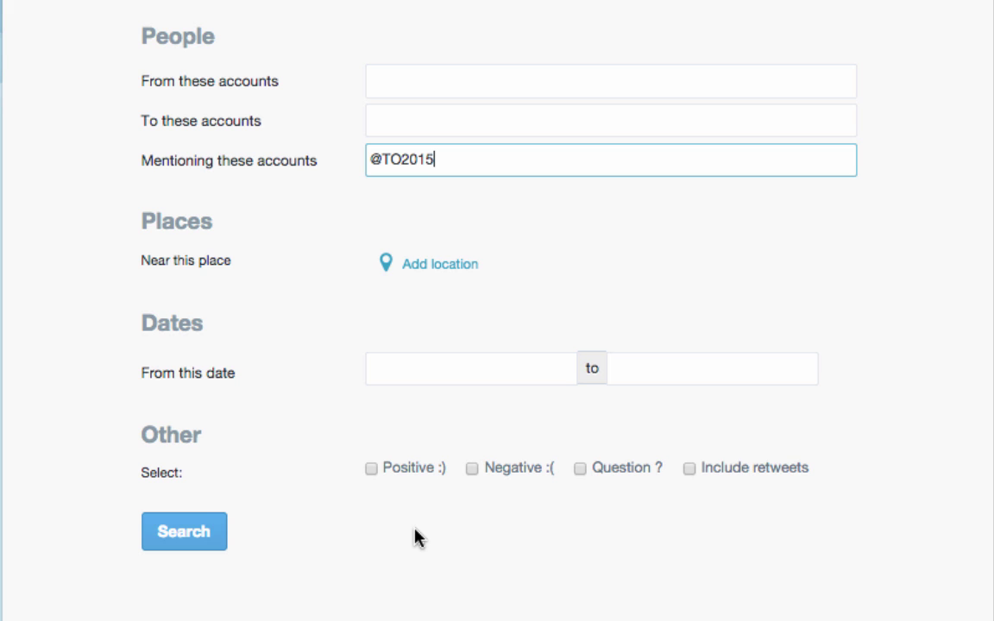
pyautogui.click(198, 532)
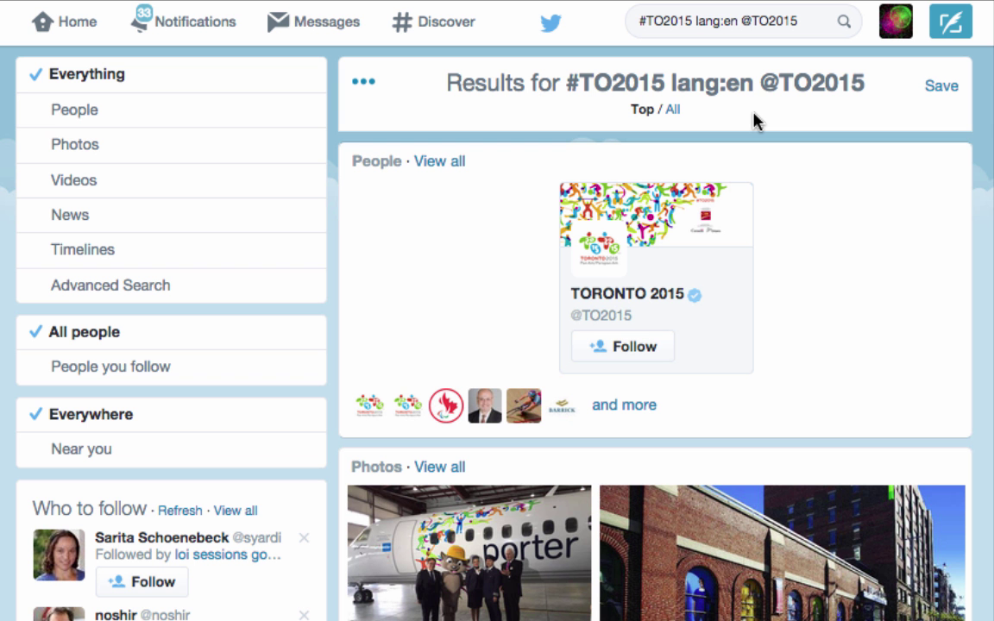
pyautogui.click(671, 111)
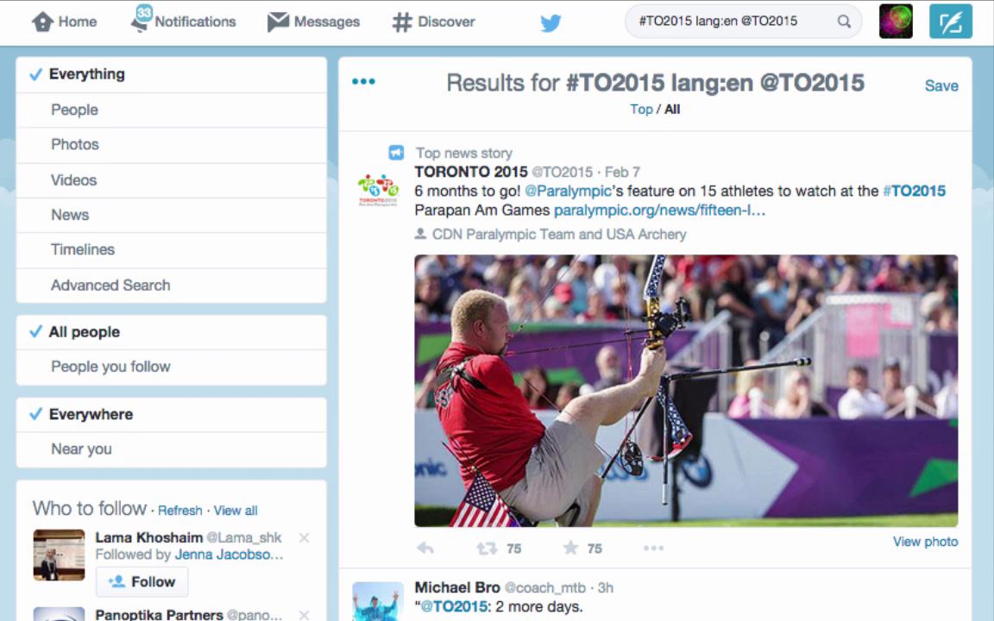
pyautogui.scroll(-5, 497, 345)
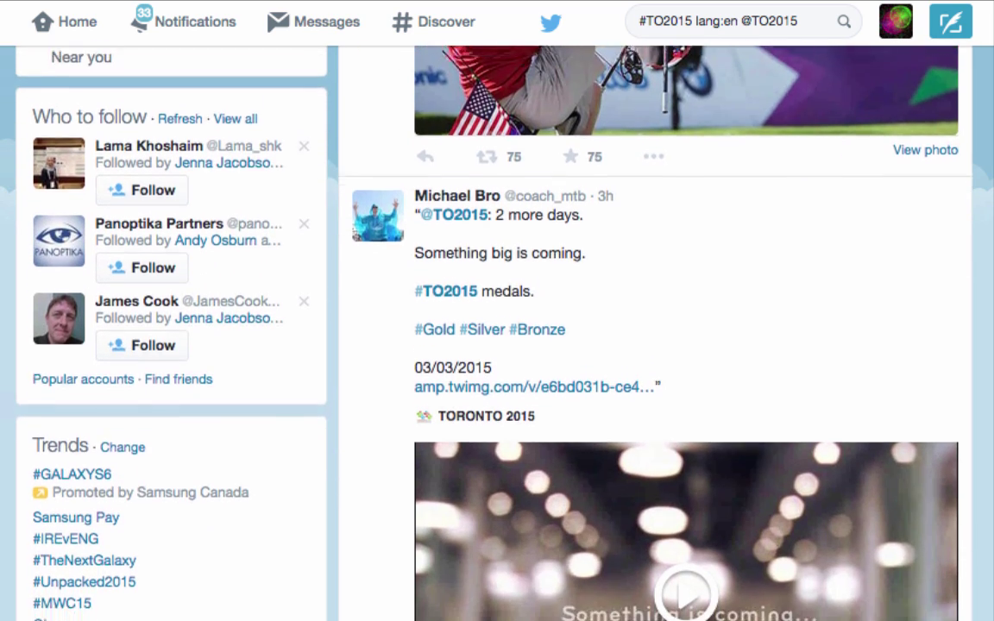
pyautogui.scroll(-6, 497, 345)
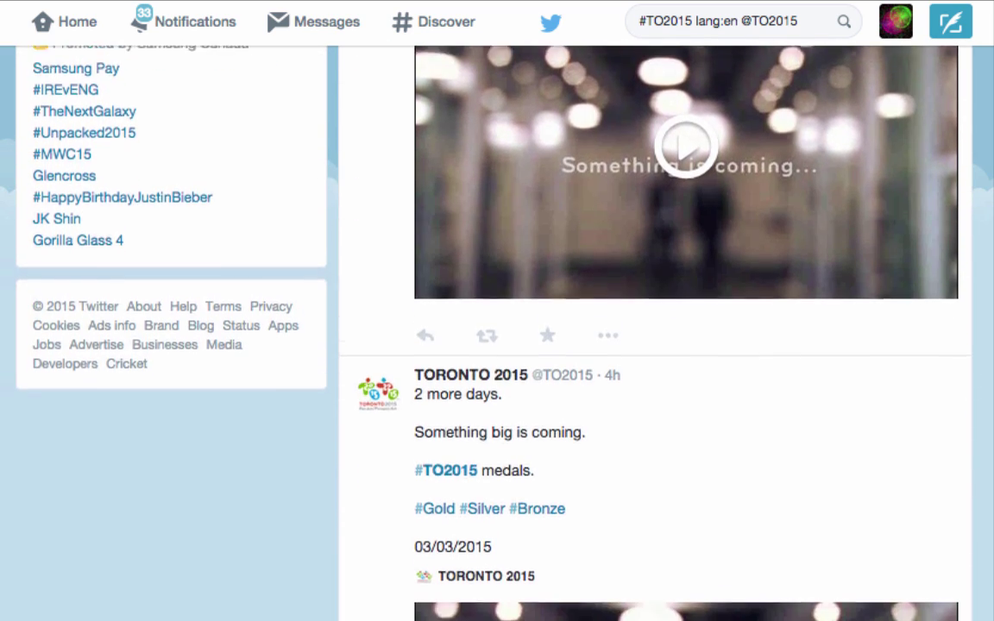
pyautogui.scroll(-7, 497, 345)
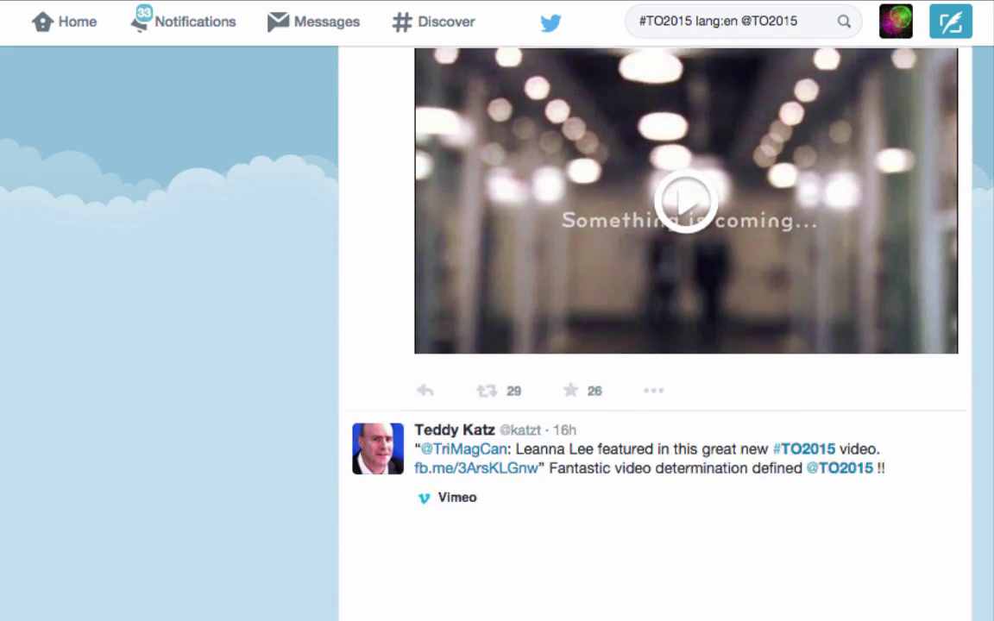
pyautogui.scroll(-5, 497, 345)
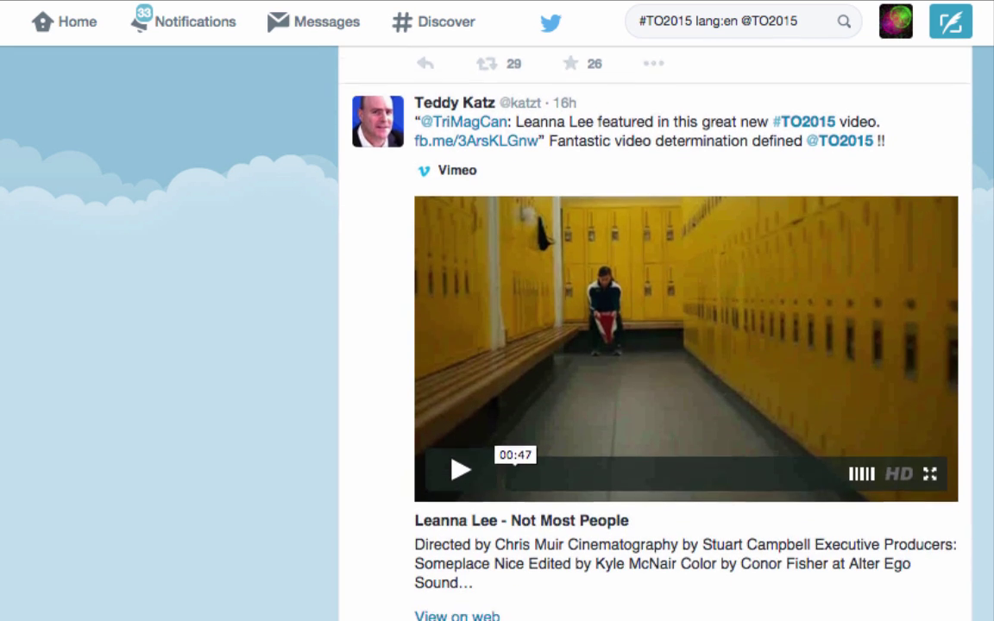
pyautogui.scroll(-5, 497, 345)
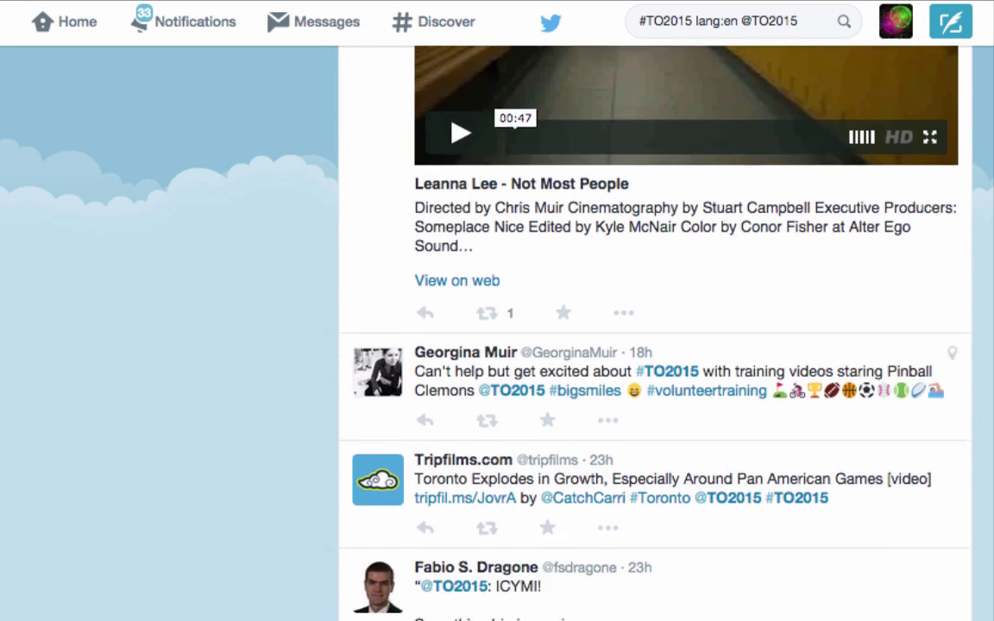
pyautogui.scroll(-2, 497, 345)
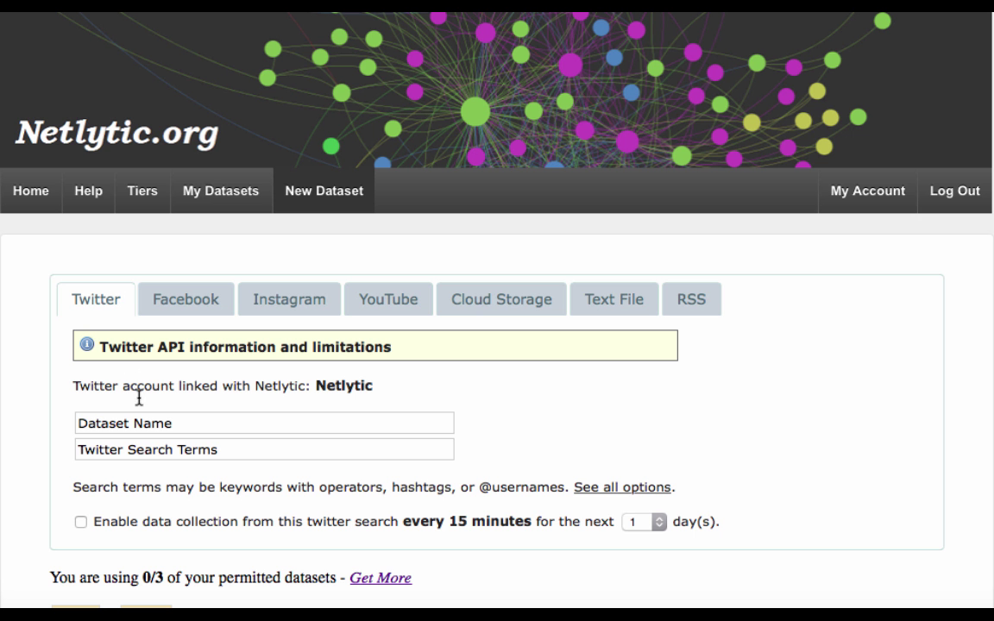
pyautogui.click(153, 452)
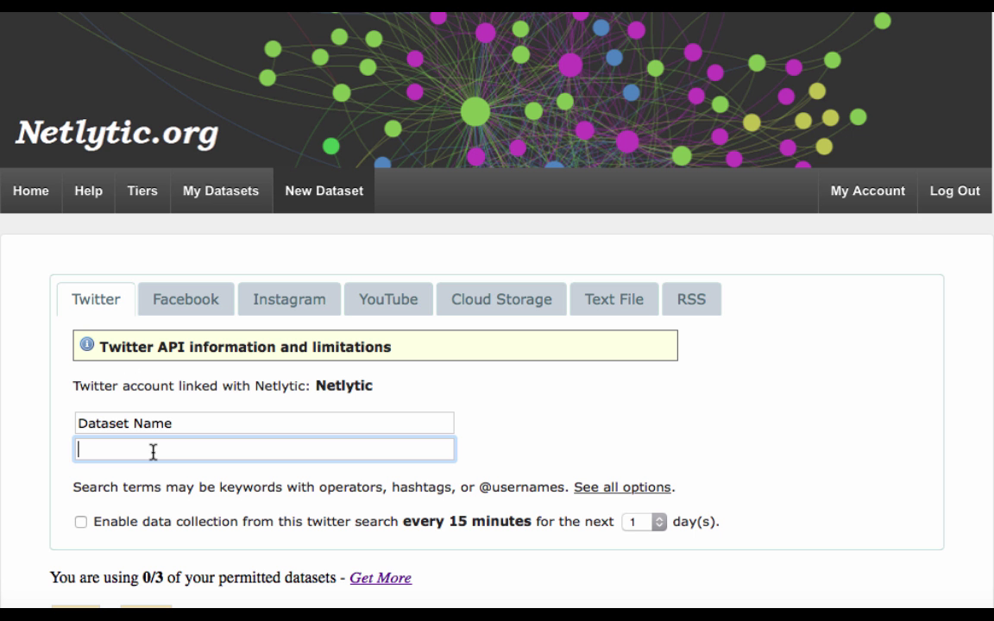
pyautogui.write('#TO2015 OR @TO2015 Lang:eng')
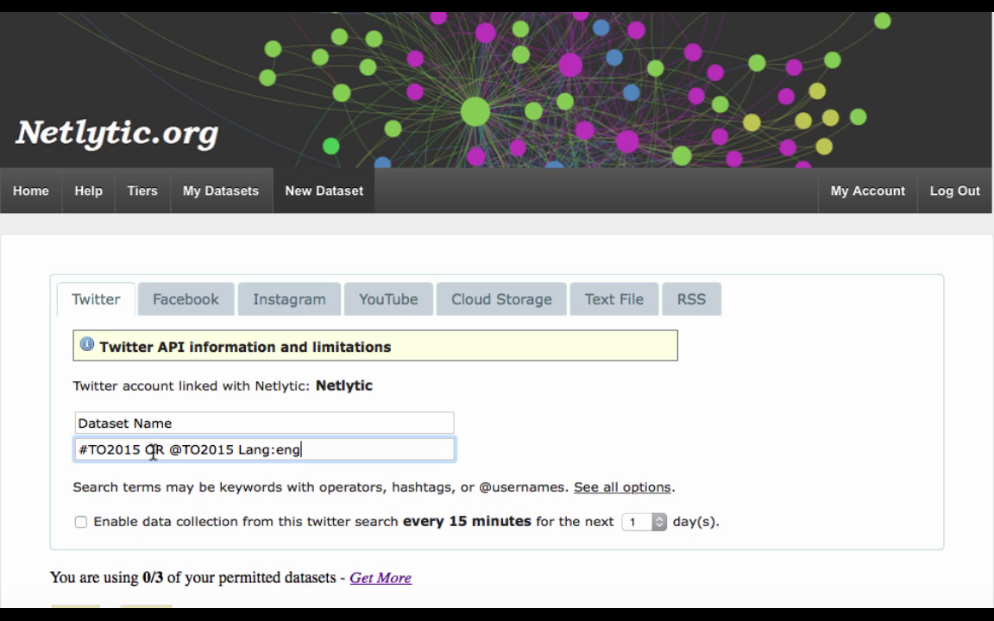
pyautogui.click(179, 423)
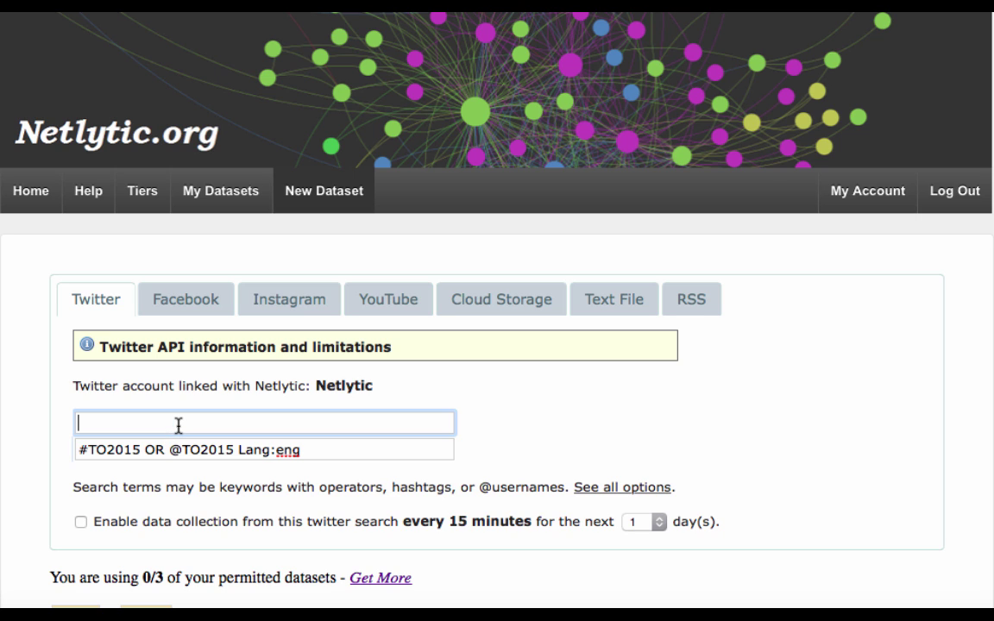
pyautogui.write('TO2015 (OR')
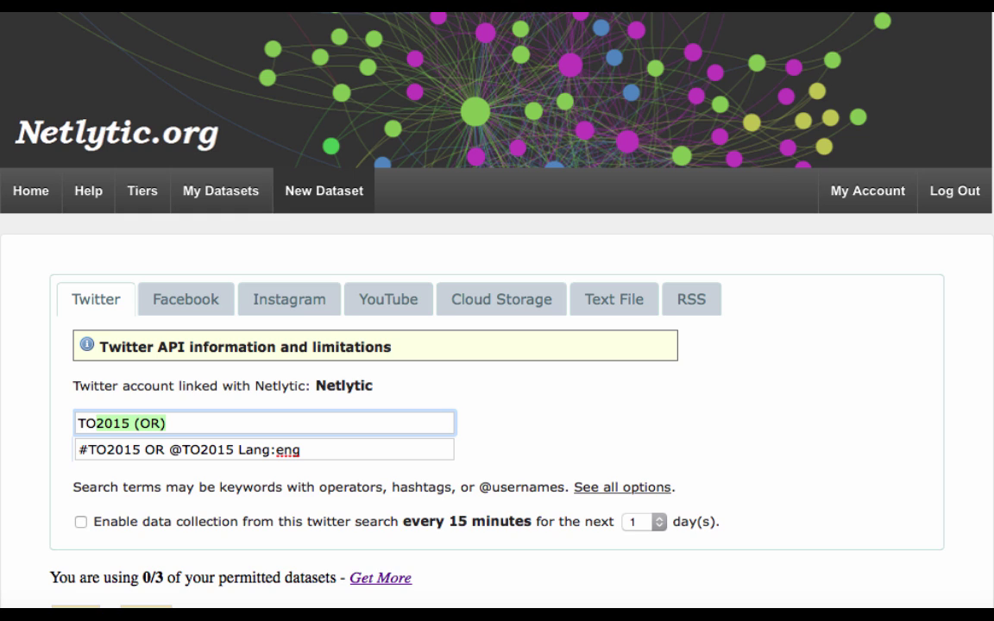
pyautogui.click(225, 423)
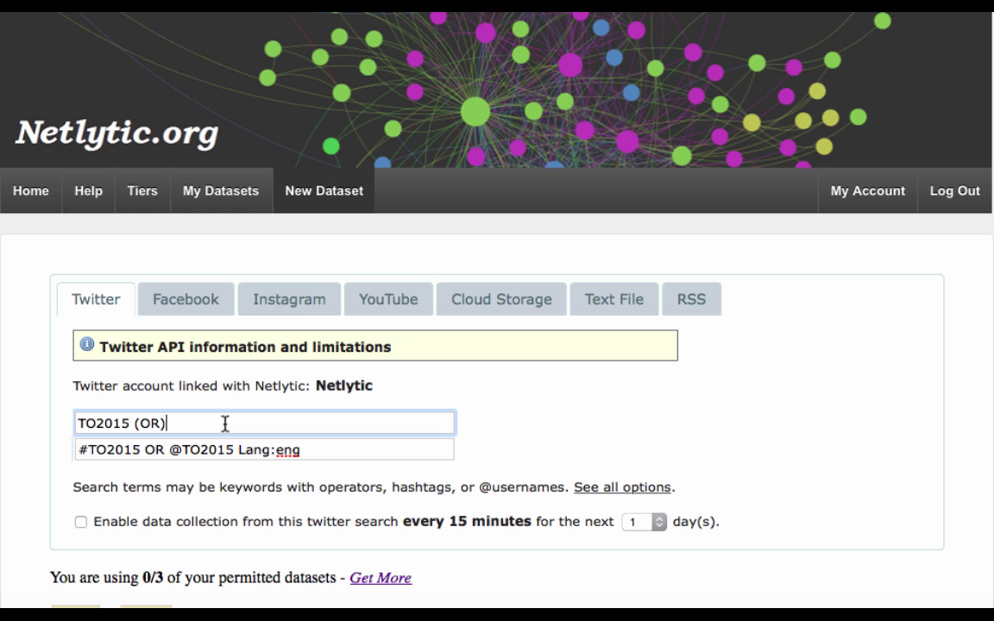
# Step: Enable automated collection every 15 minutes for 31 days
pyautogui.click(80, 523)
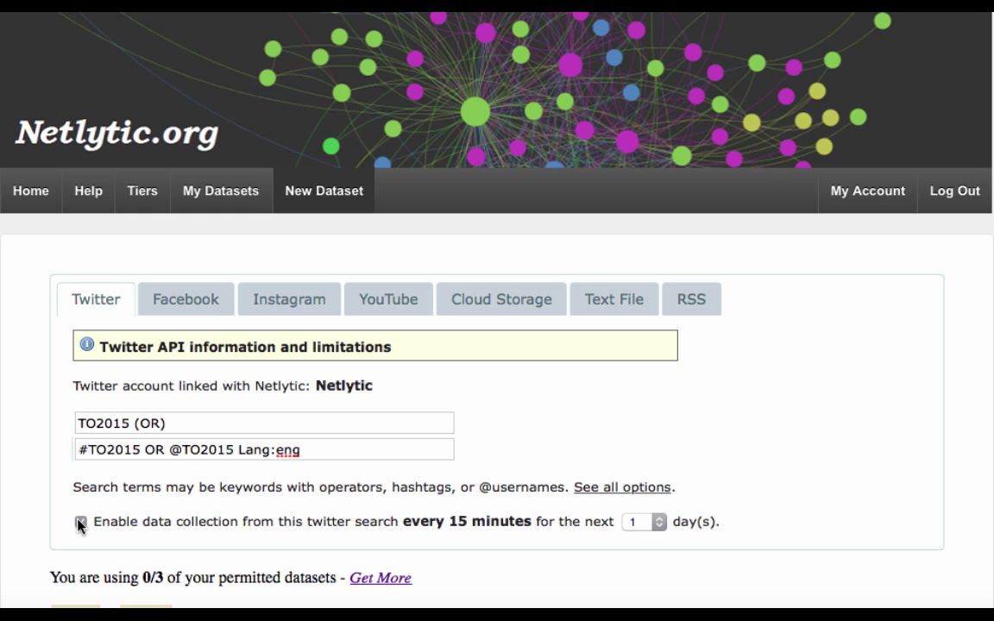
pyautogui.click(643, 523)
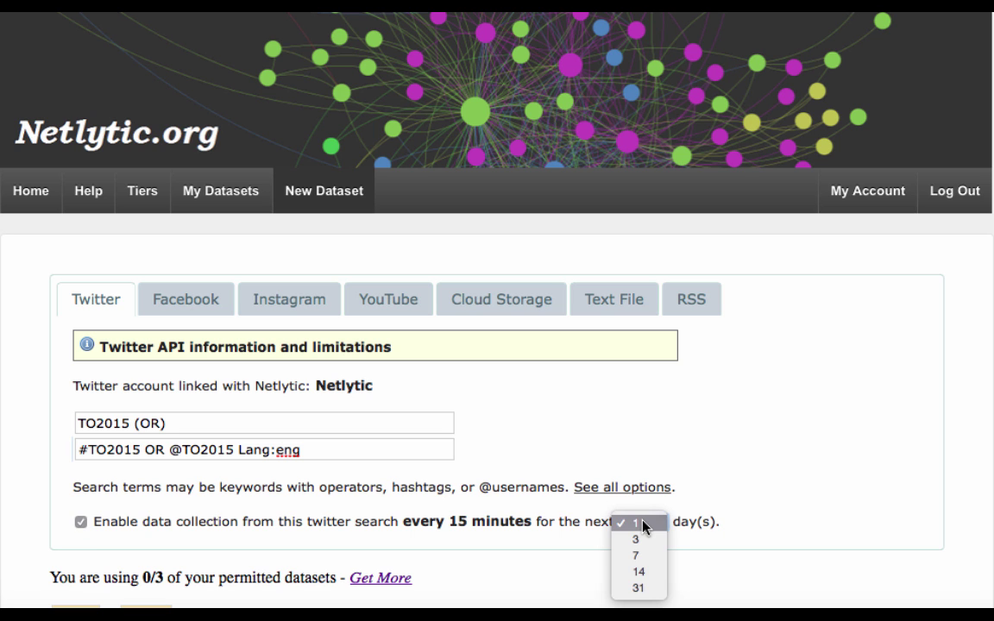
pyautogui.click(640, 588)
pyautogui.scroll(-2, 638, 599)
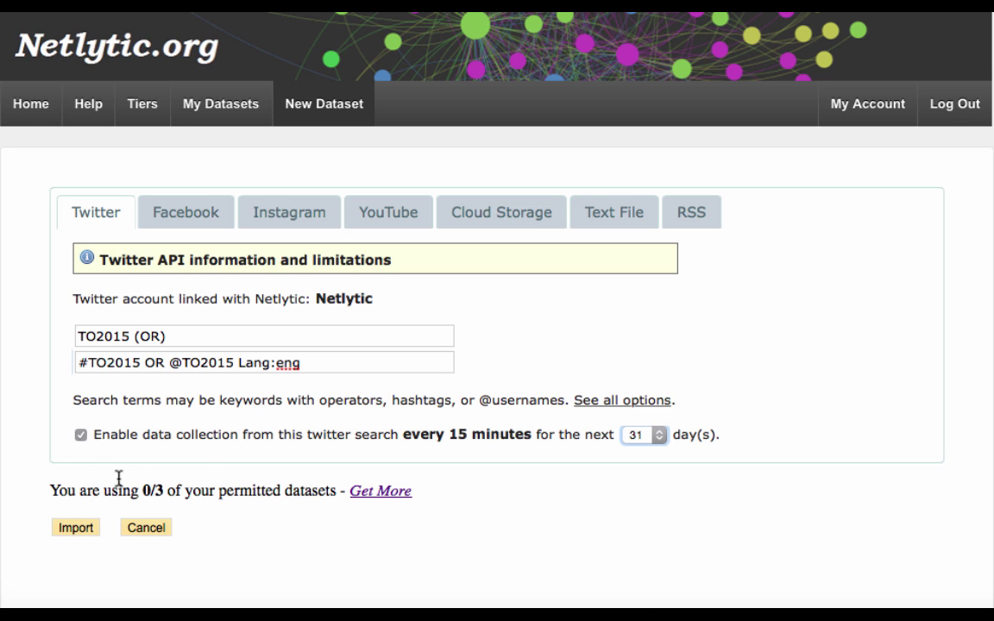
# Step: Import the TO2015 (OR) dataset and return to My Datasets to see it listed
pyautogui.click(78, 528)
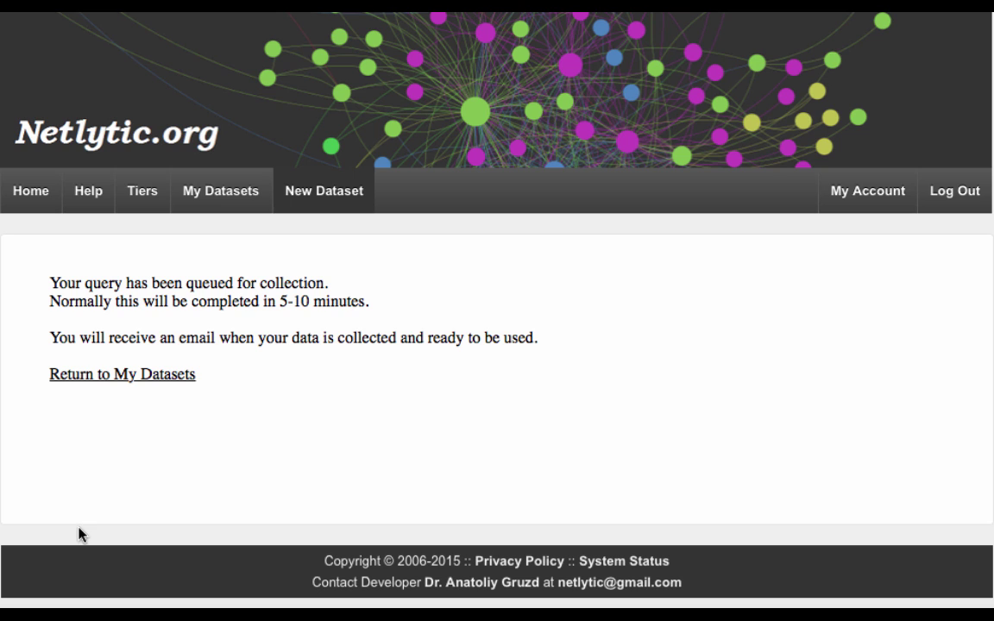
pyautogui.click(83, 376)
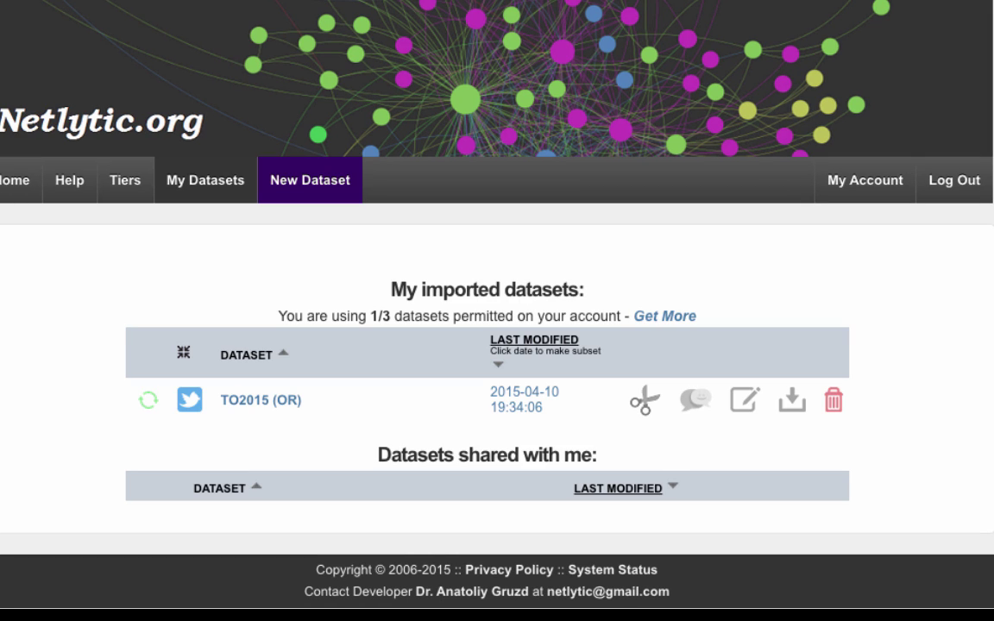